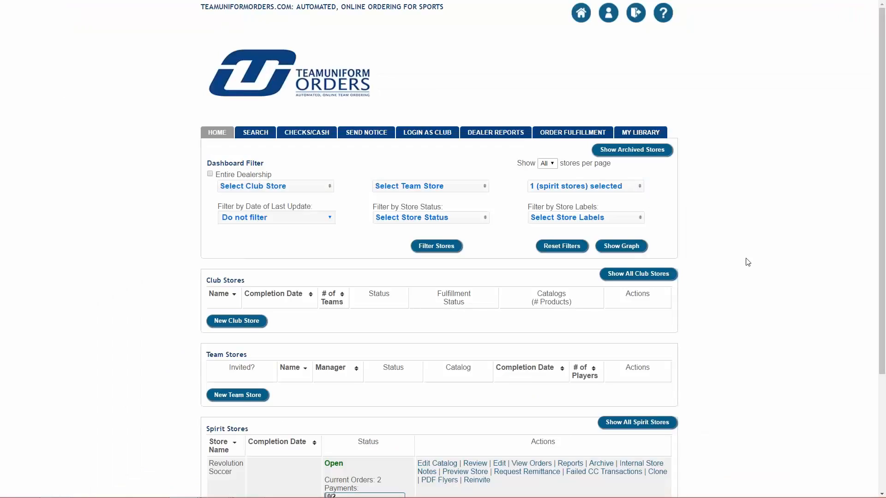
Open the Revolution Soccer spirit store for editing and look at the calendar for its End date.
scroll(663, 161, "down", 3)
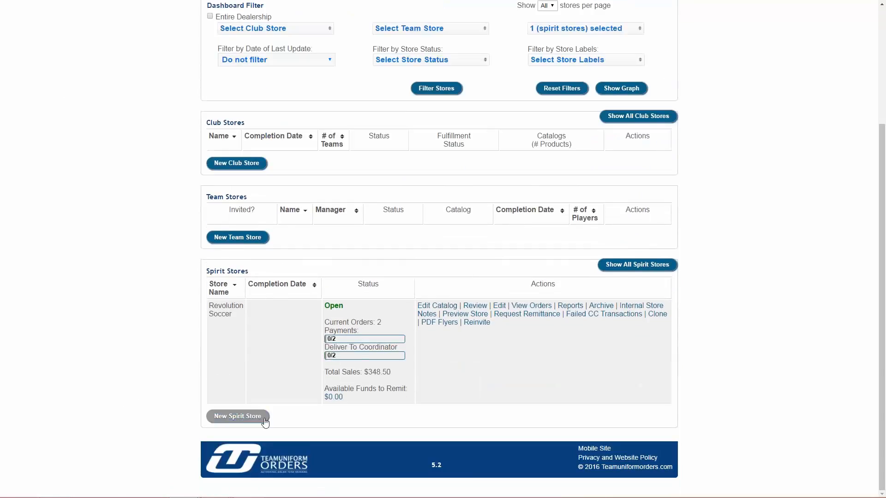
left_click(499, 306)
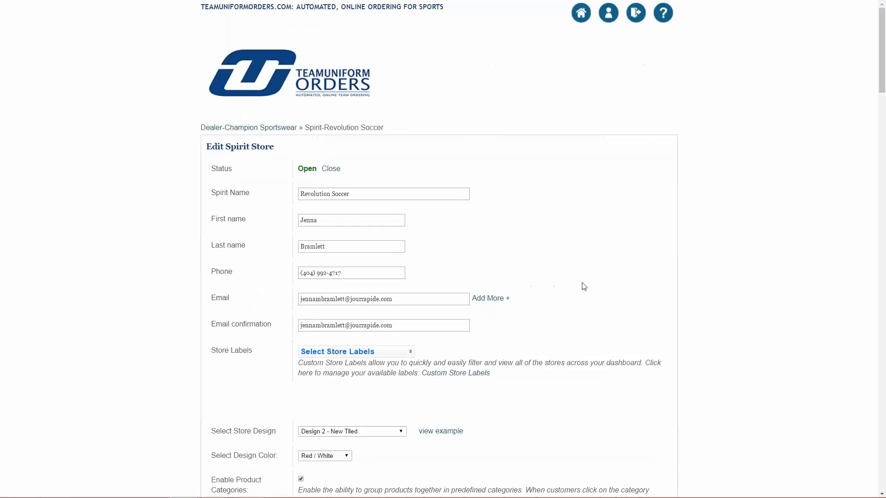
scroll(584, 286, "down", 12)
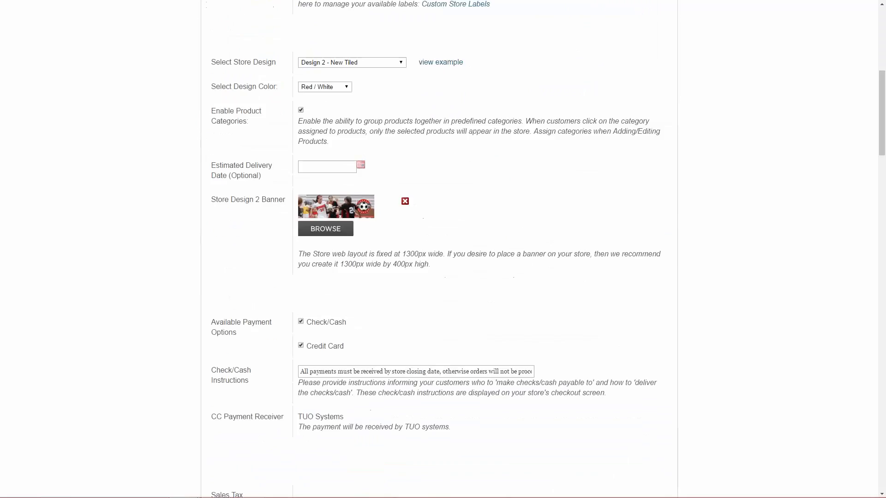
scroll(582, 249, "down", 20)
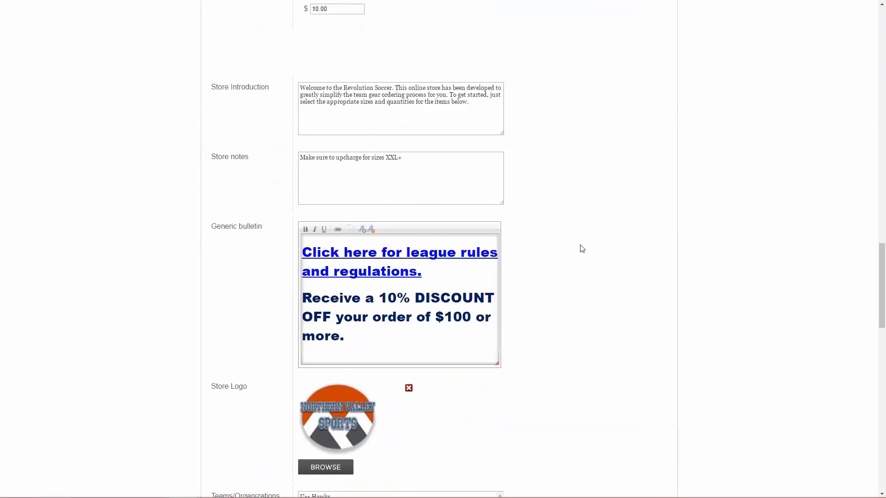
scroll(581, 249, "down", 4)
left_click(310, 249)
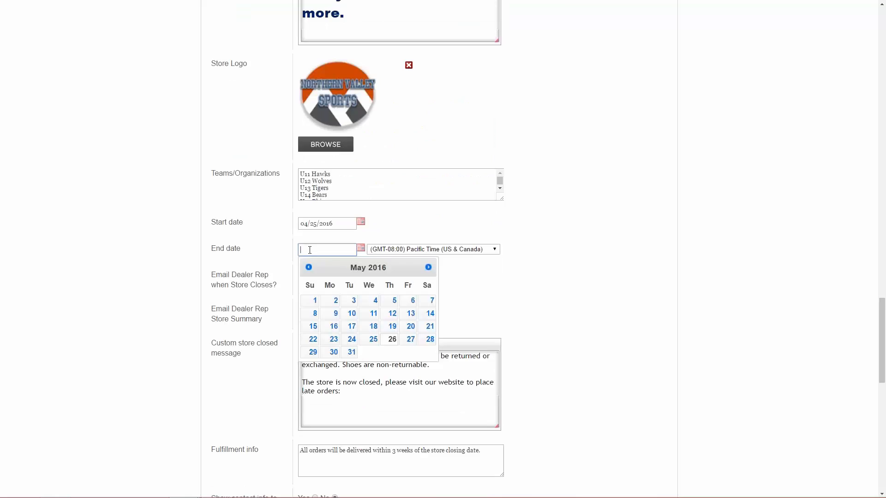
left_click(572, 281)
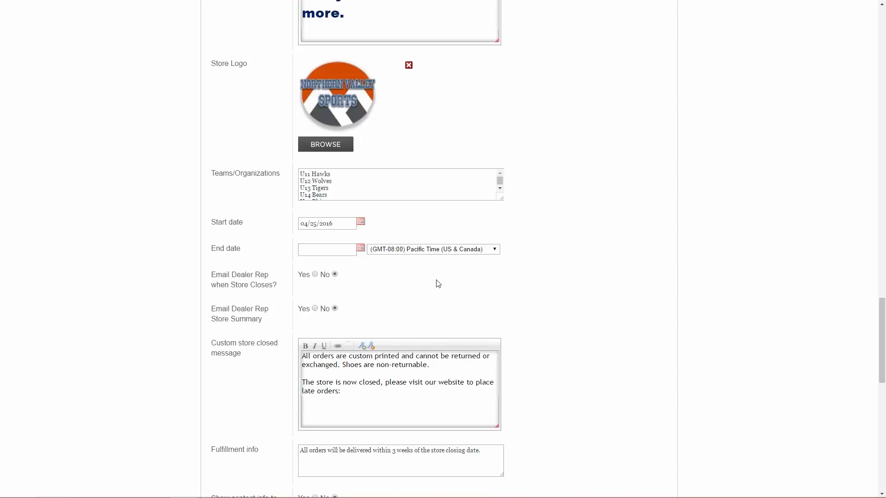
Turn on the Email Dealer Rep Store Summary for the store and set its frequency to Weekly.
scroll(591, 254, "up", 20)
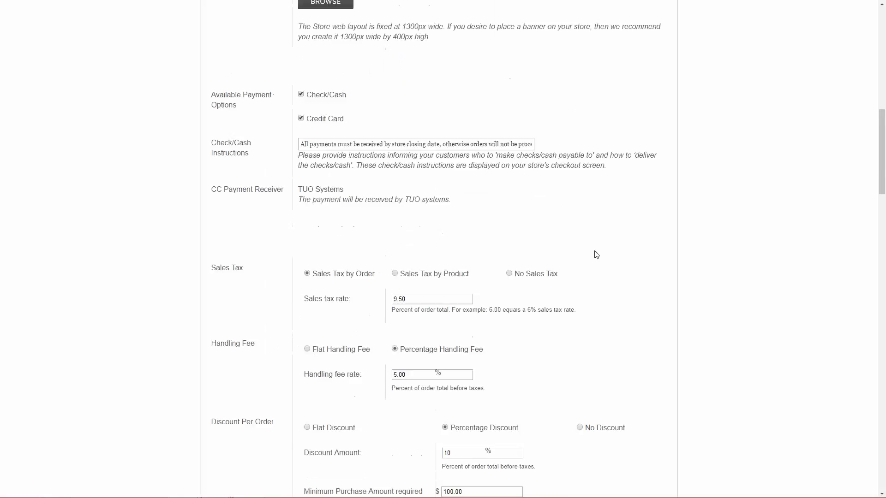
scroll(594, 255, "up", 15)
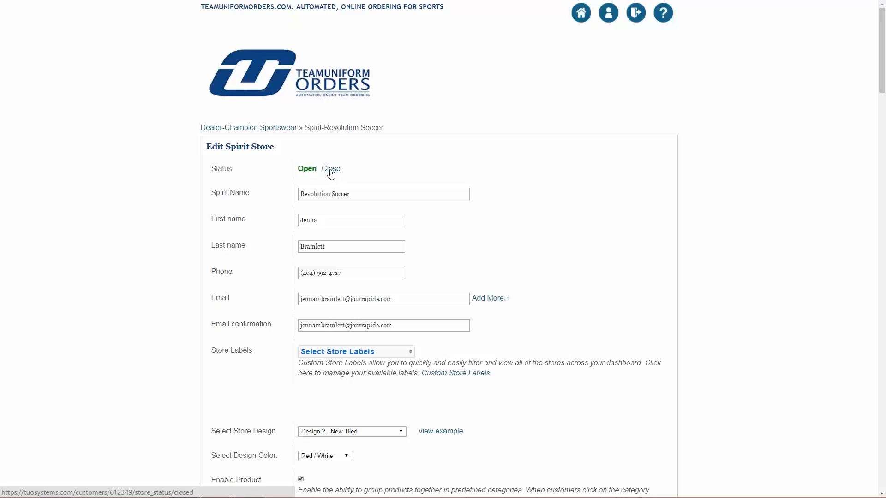
scroll(589, 286, "down", 12)
scroll(592, 286, "down", 9)
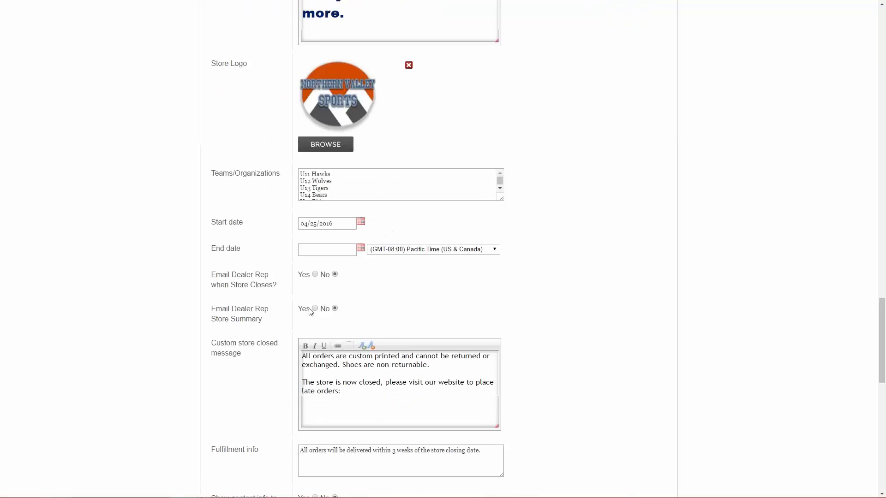
left_click(315, 307)
scroll(483, 277, "down", 1)
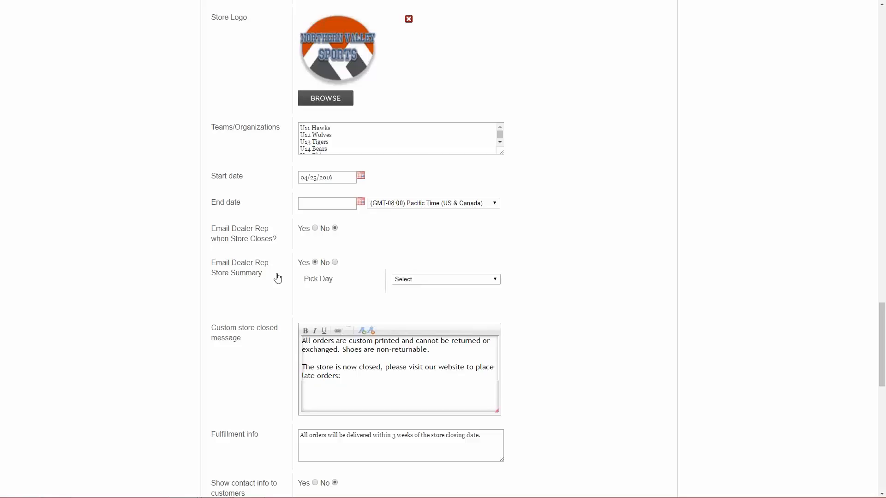
left_click(408, 280)
left_click(413, 296)
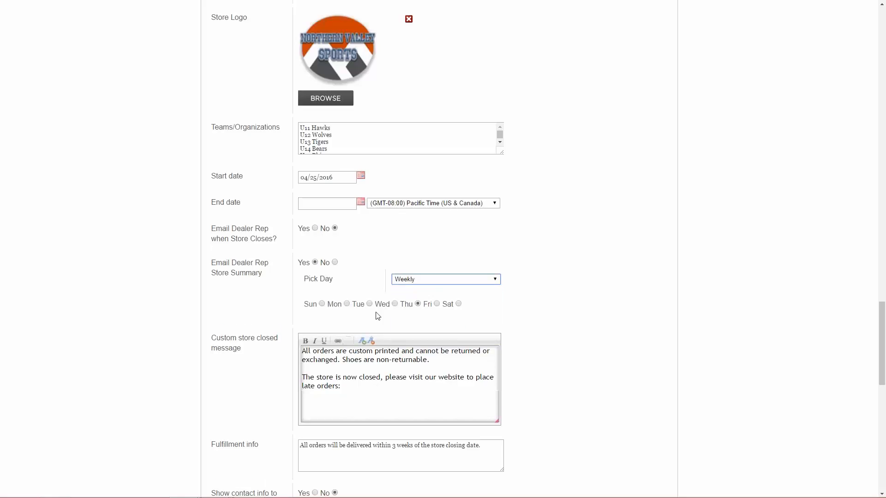
left_click(686, 381)
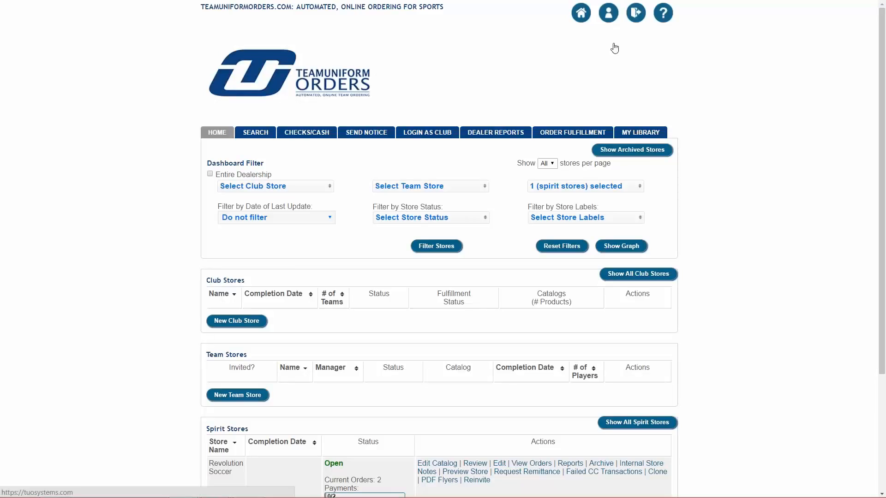
Reopen the Revolution Soccer spirit store for editing and show the choices for its Store Labels.
left_click(608, 15)
scroll(469, 293, "down", 1)
left_click(347, 310)
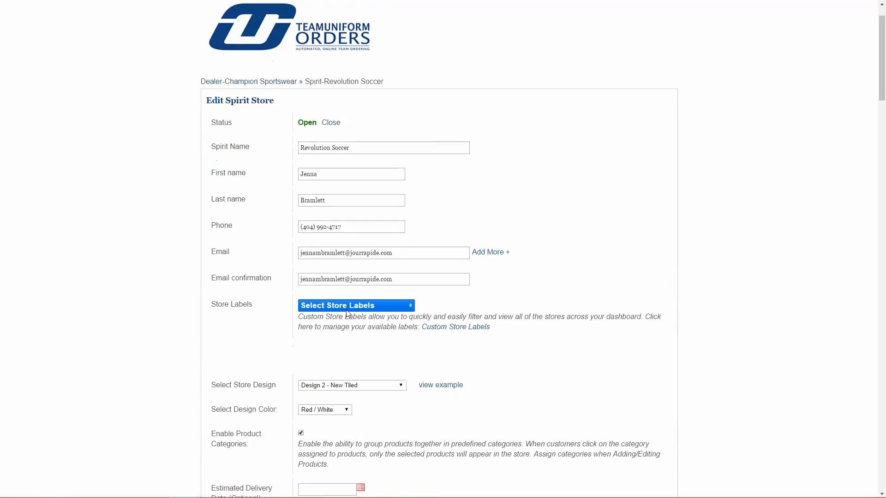
scroll(347, 312, "down", 2)
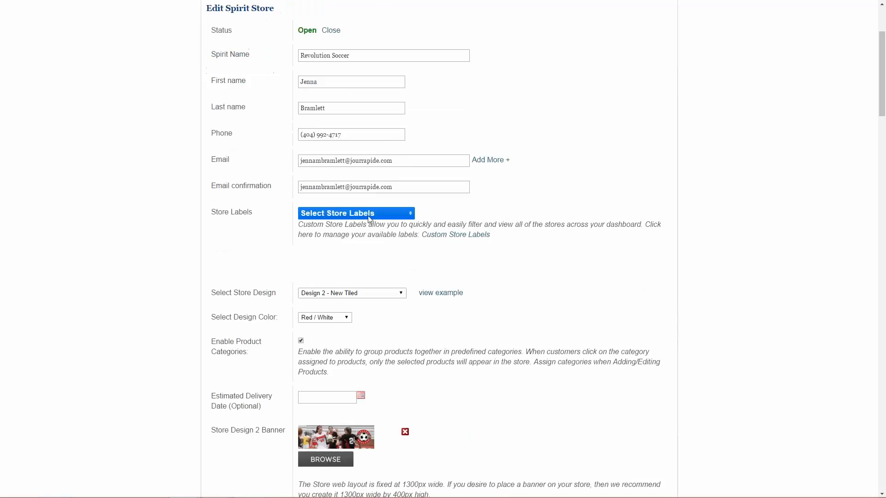
left_click(389, 215)
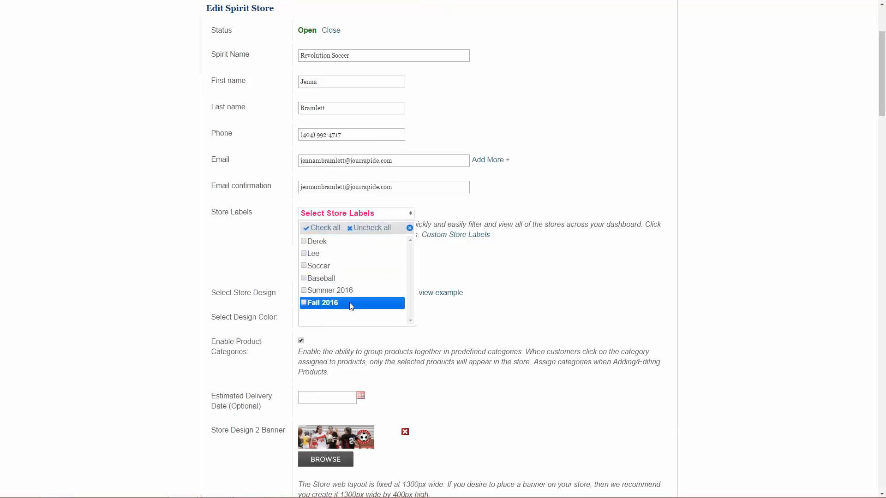
left_click(314, 253)
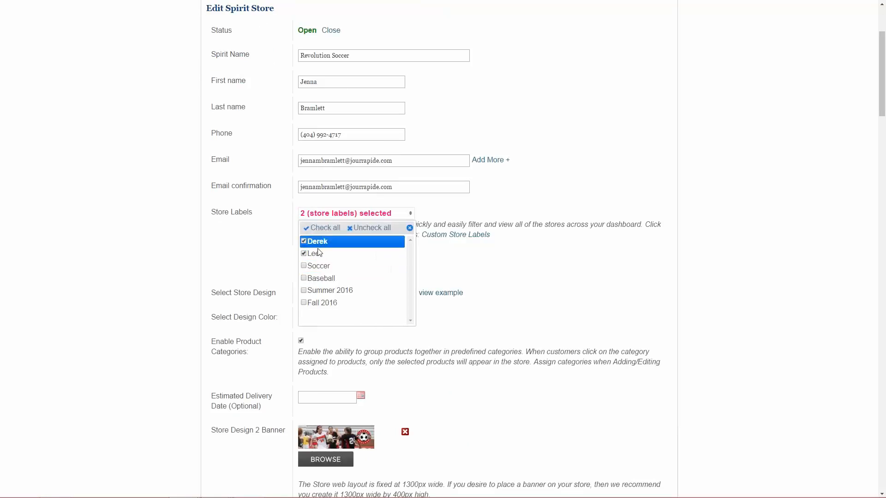
left_click(321, 304)
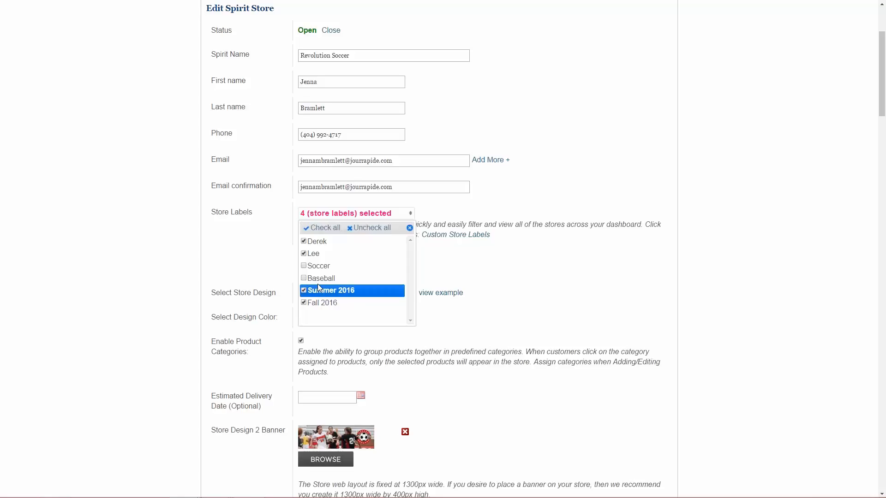
left_click(320, 279)
left_click(320, 269)
left_click(369, 228)
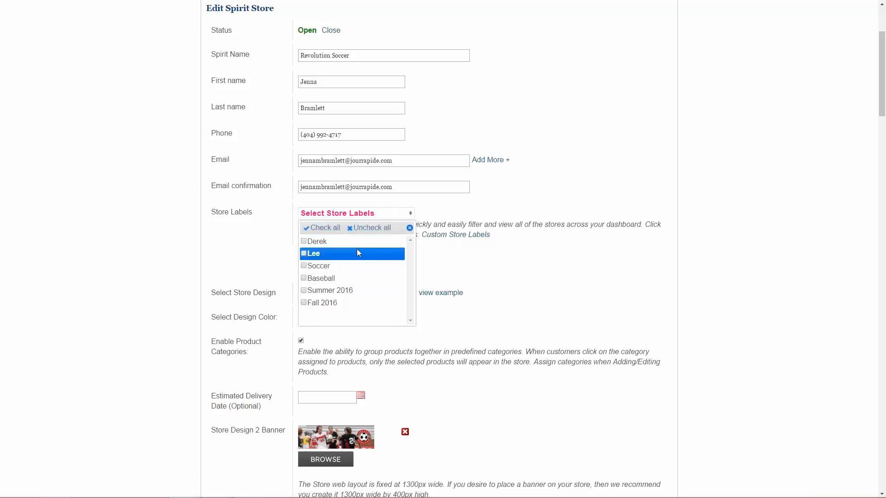
Select only the second dealer rep's name as the store's label and return to the dealer dashboard.
left_click(358, 252)
left_click(567, 257)
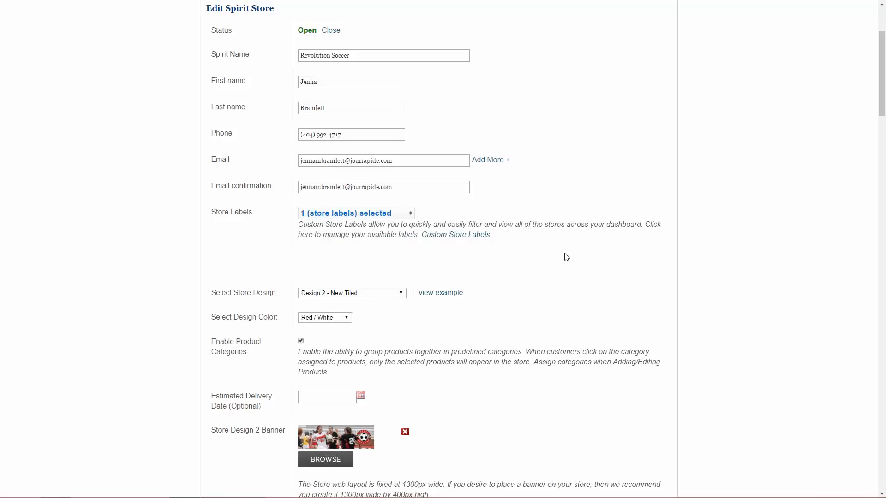
scroll(567, 257, "up", 3)
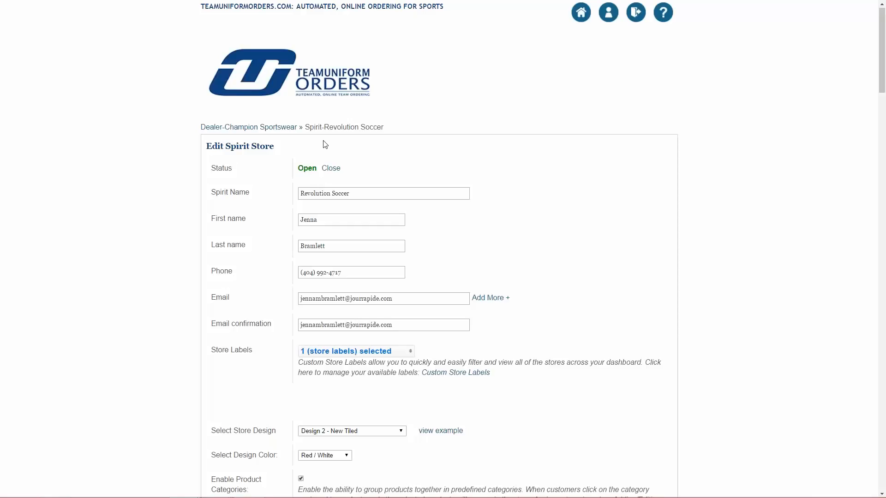
left_click(285, 132)
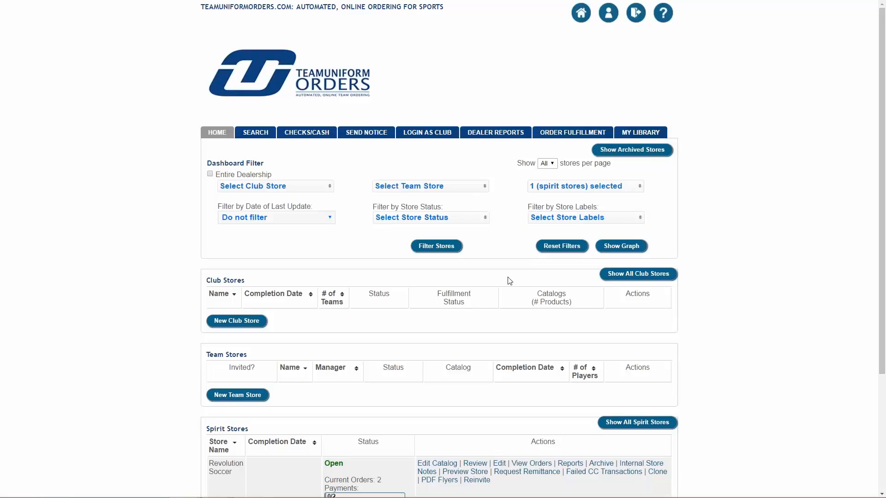
Open the Custom Store Labels settings from the dealer's account profile.
scroll(507, 280, "down", 3)
scroll(507, 277, "up", 3)
left_click(608, 20)
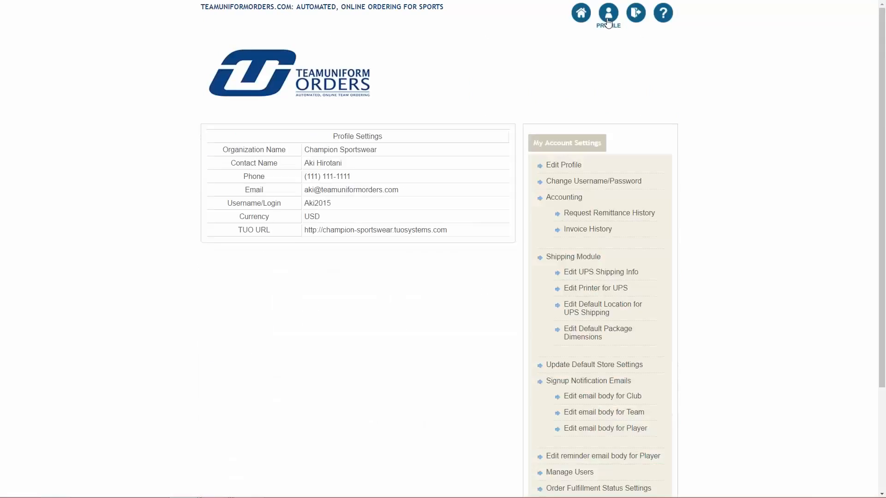
scroll(588, 121, "down", 2)
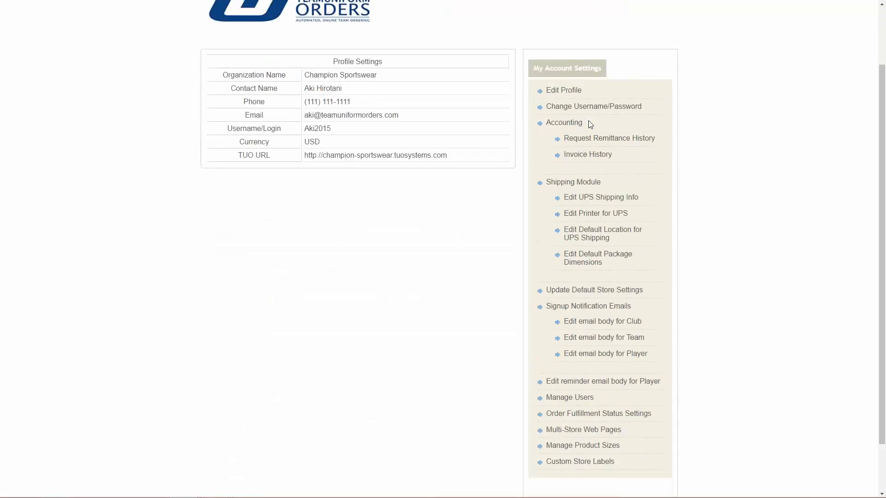
scroll(589, 125, "down", 2)
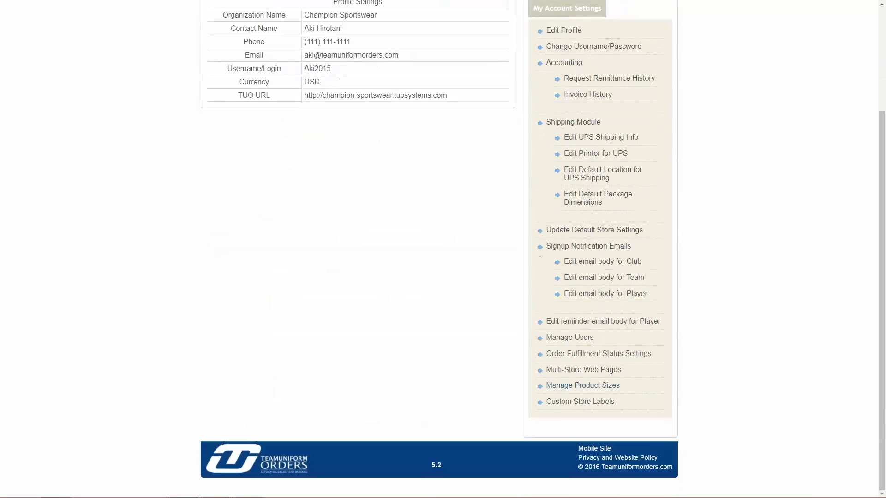
left_click(592, 408)
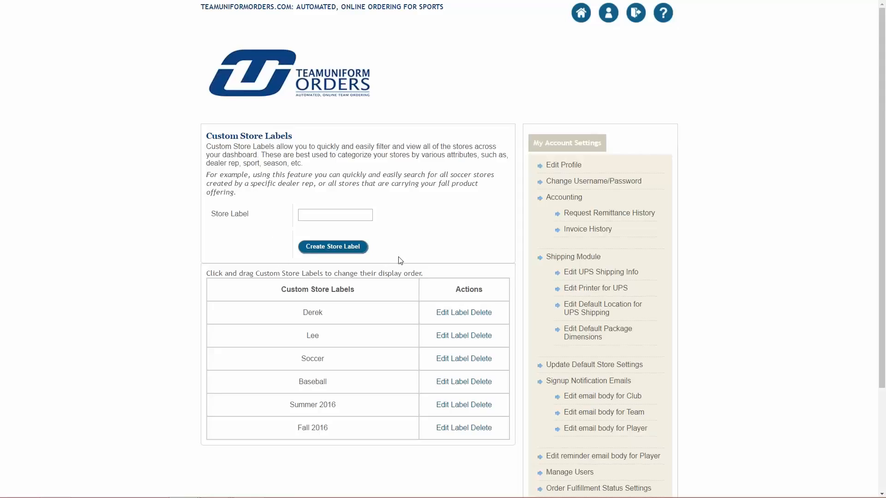
Create a custom store label named Football and move it directly below Baseball in the display order.
left_click(347, 215)
type("Football")
left_click(350, 245)
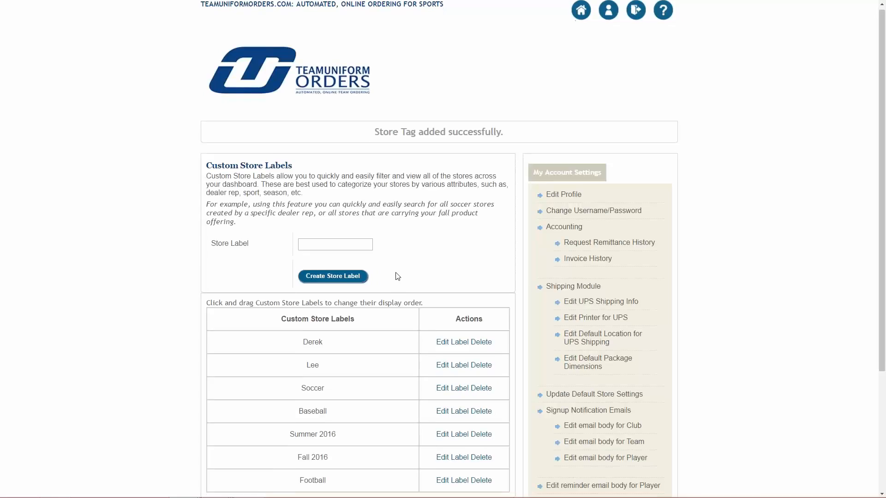
scroll(397, 275, "down", 2)
left_click_drag(364, 397, 359, 334)
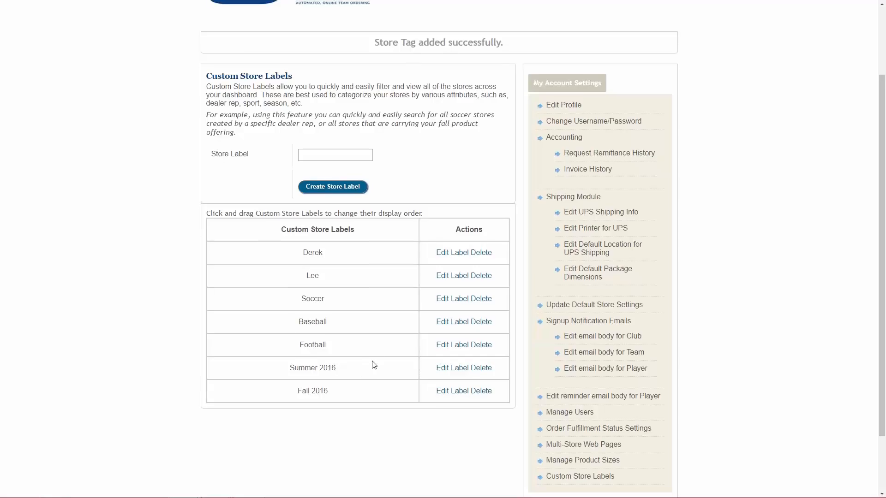
Return to the dashboard and include the second dealer rep's label in the store label filter.
scroll(376, 362, "up", 1)
scroll(376, 361, "up", 3)
left_click(566, 95)
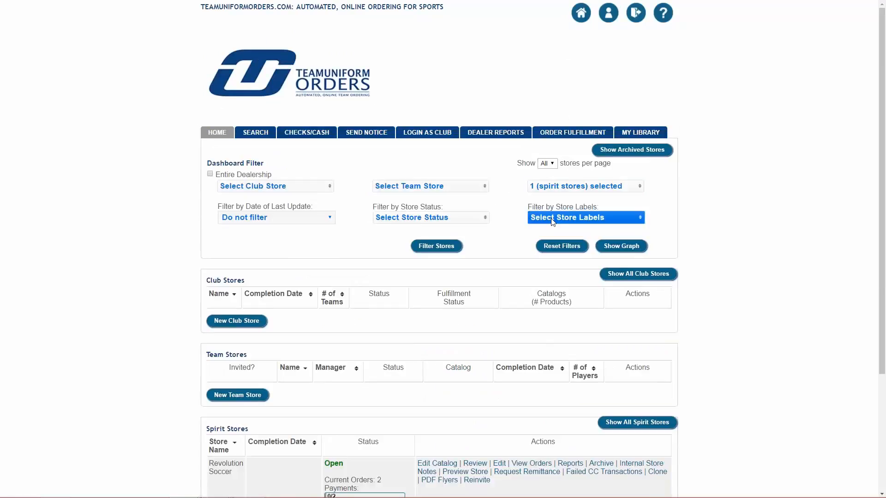
left_click(567, 217)
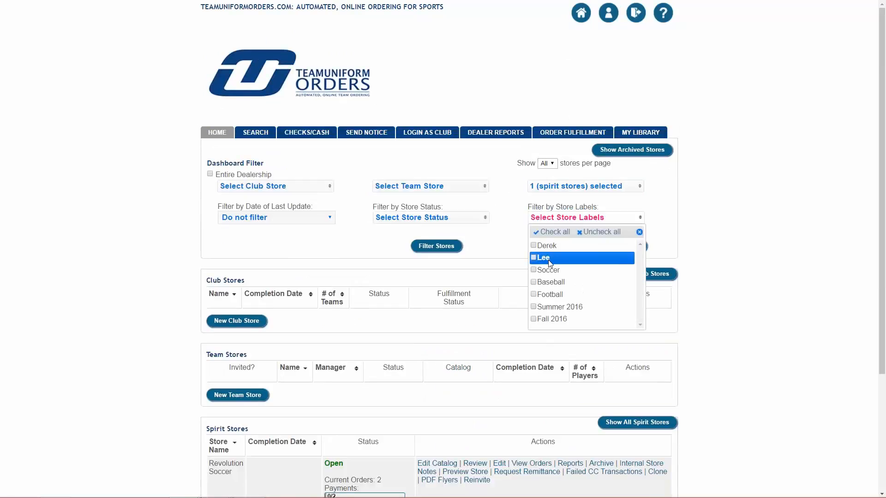
left_click(548, 259)
Select all spirit stores in the dashboard filter.
left_click(563, 186)
left_click(600, 200)
left_click(554, 201)
left_click(515, 224)
Add the Football label to the store label filter and apply the filter to the dashboard.
left_click(544, 219)
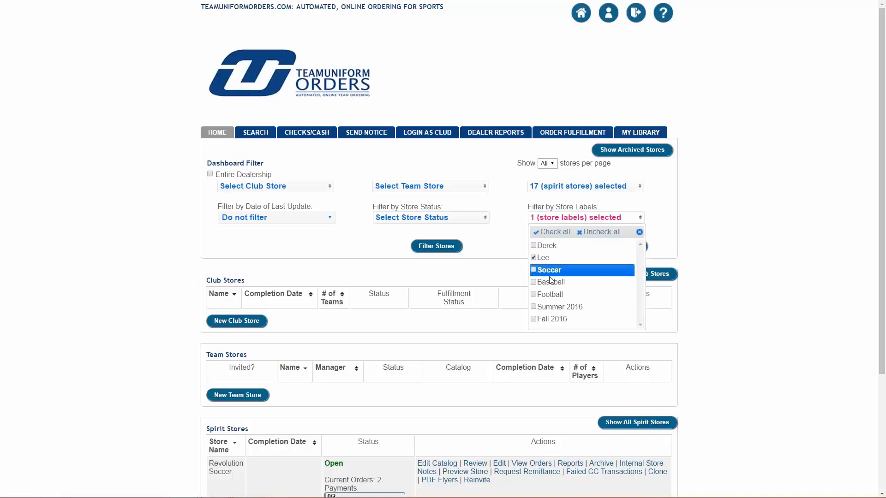
left_click(553, 295)
left_click(452, 247)
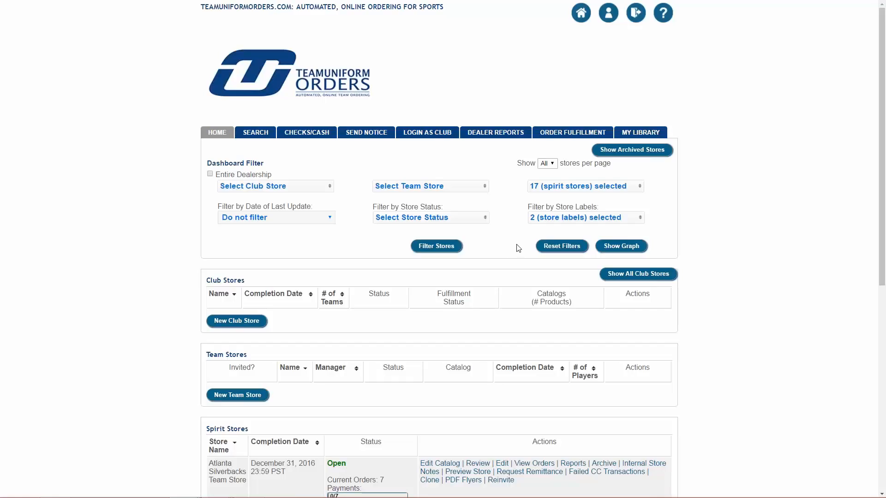
Add the Soccer and Baseball labels to the store label filter and apply the filter to the dashboard.
scroll(519, 244, "down", 8)
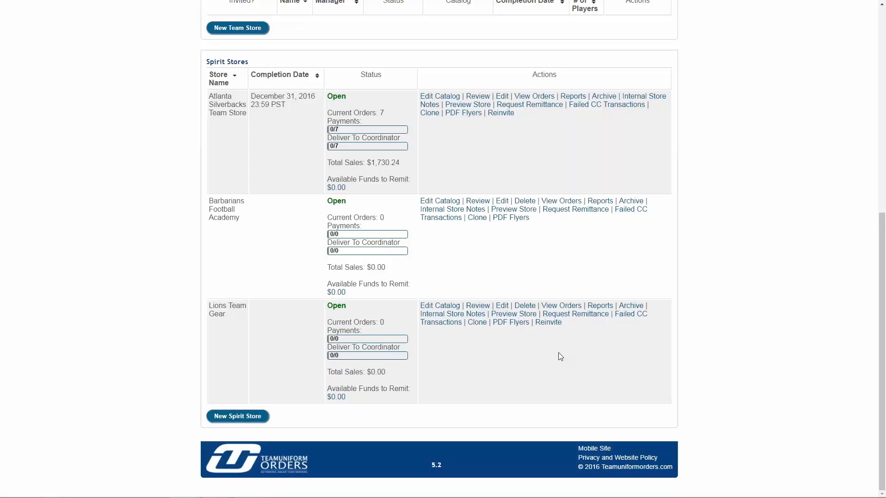
scroll(558, 353, "up", 2)
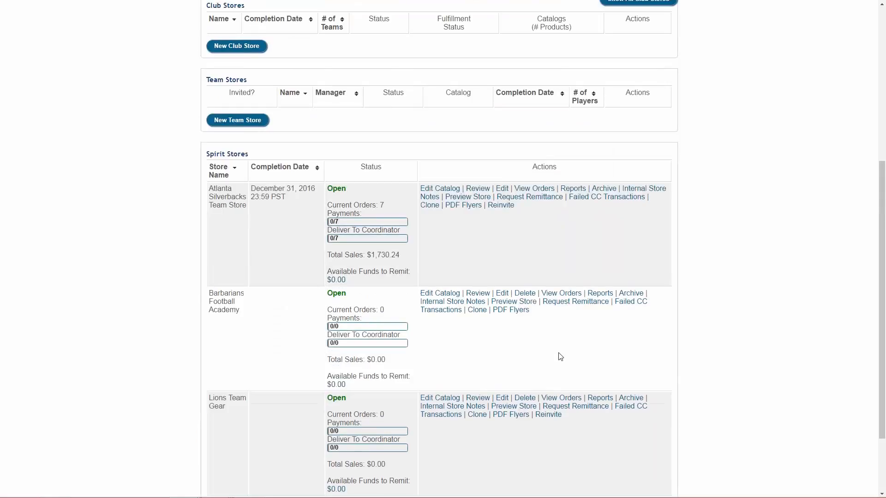
scroll(559, 356, "up", 4)
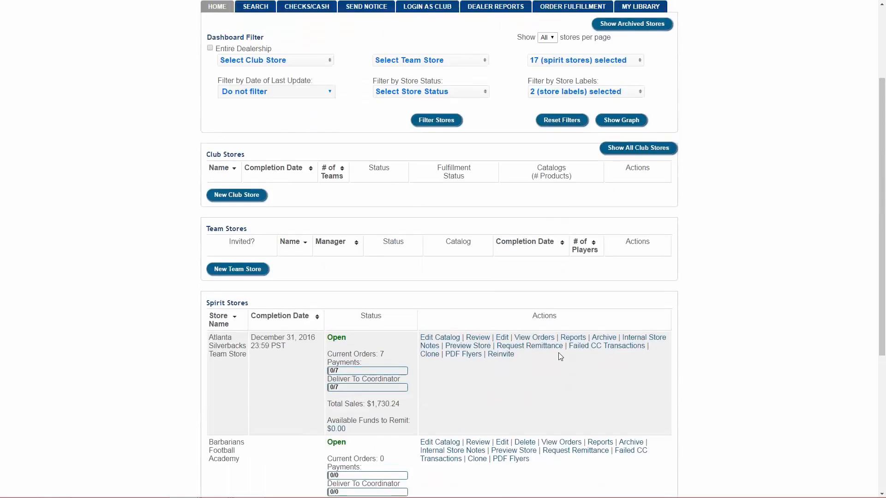
left_click(586, 129)
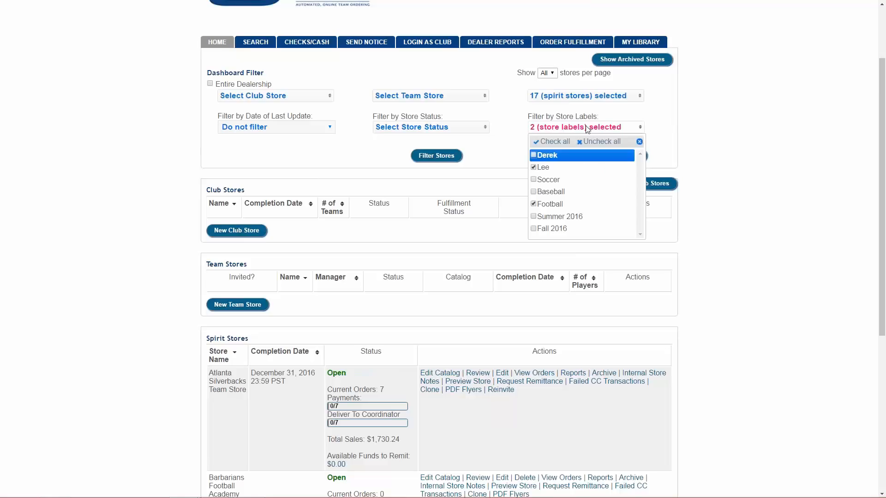
left_click(569, 183)
left_click(570, 193)
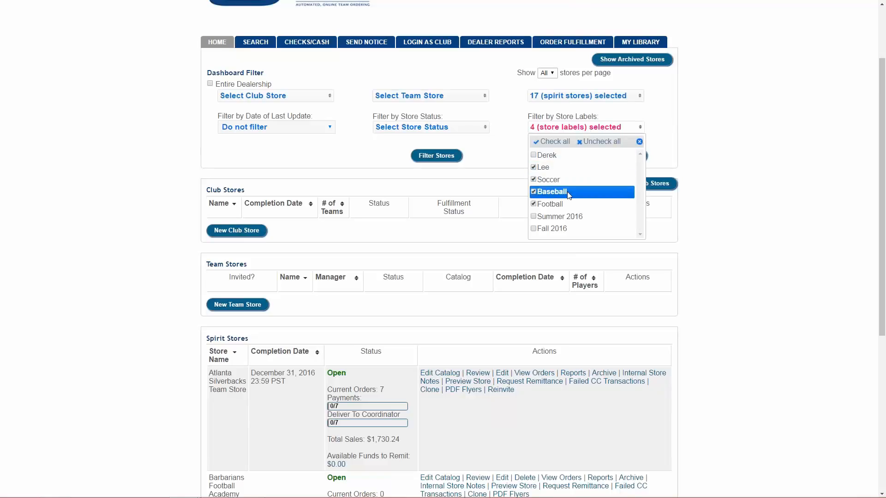
left_click(478, 158)
left_click(445, 156)
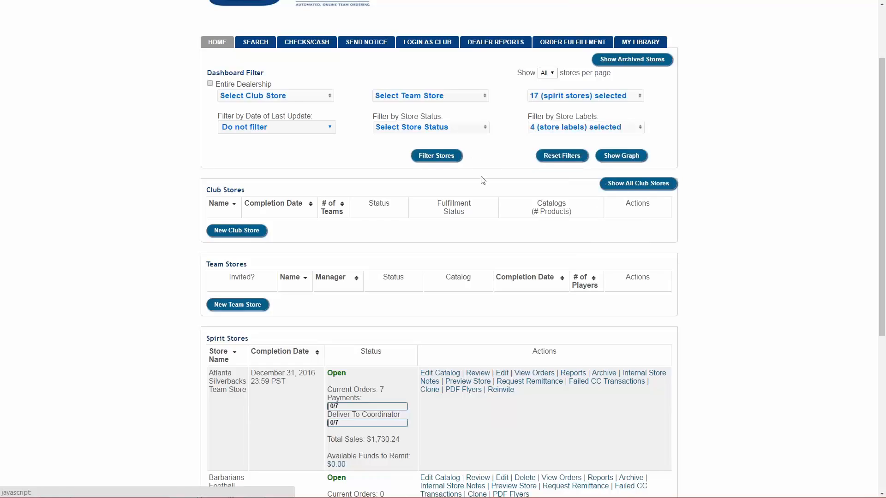
Review the filtered spirit stores and the labels chosen in the store label filter.
scroll(497, 183, "down", 4)
scroll(497, 183, "down", 2)
scroll(497, 183, "up", 4)
scroll(501, 189, "up", 3)
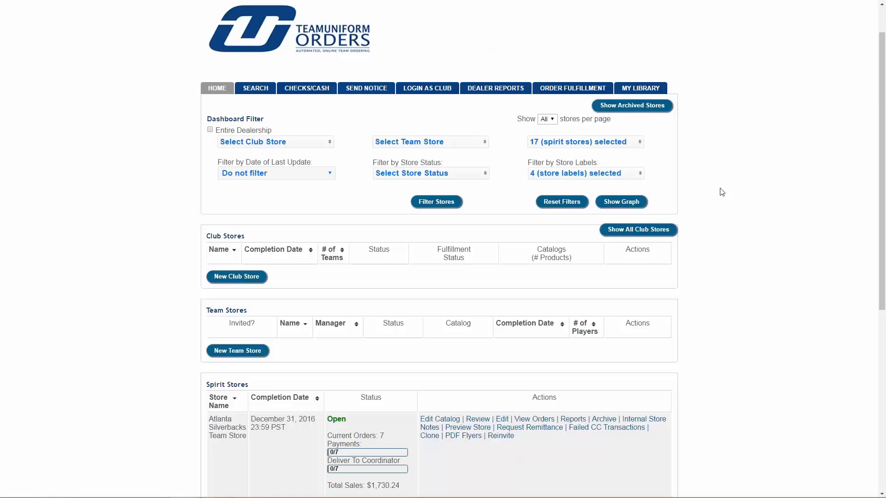
left_click(631, 176)
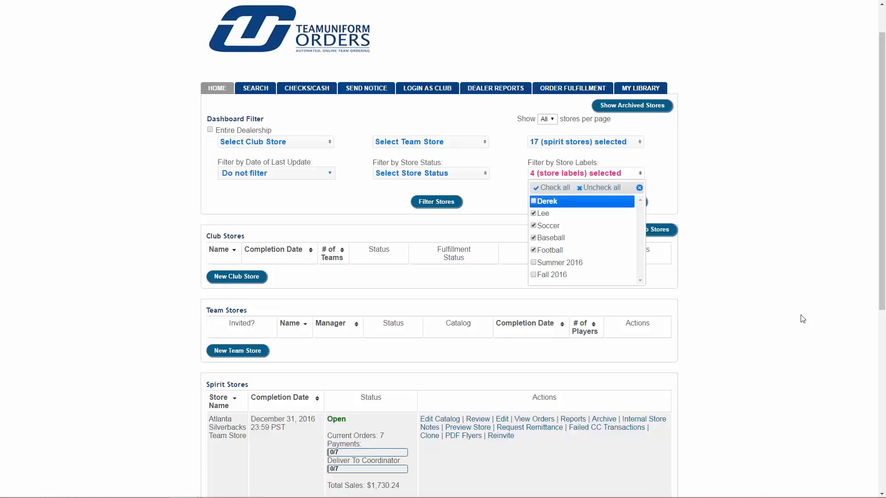
left_click(801, 317)
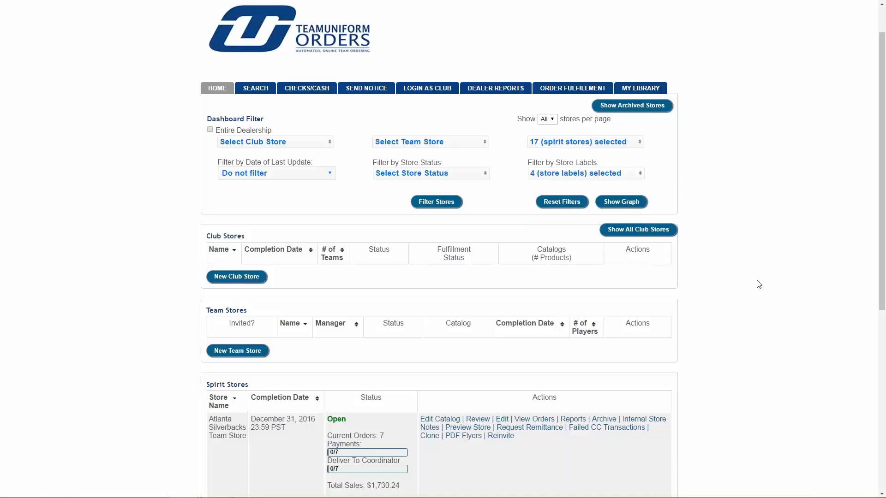
scroll(646, 199, "up", 1)
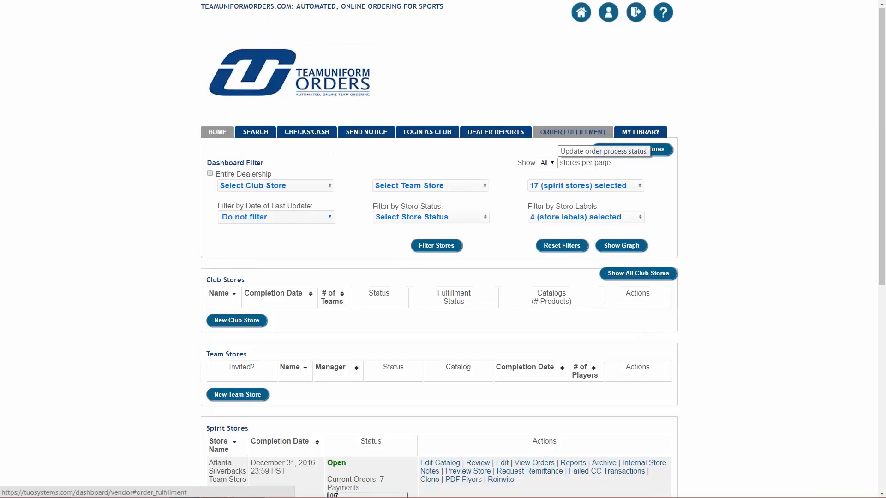
Search the order fulfillment section for all orders of the Boyertown Soccer Club store.
left_click(559, 135)
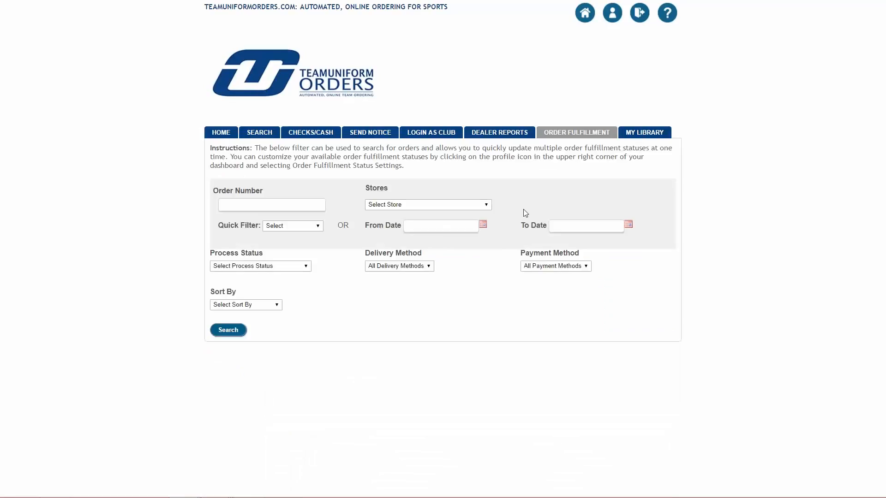
left_click(436, 205)
left_click(420, 231)
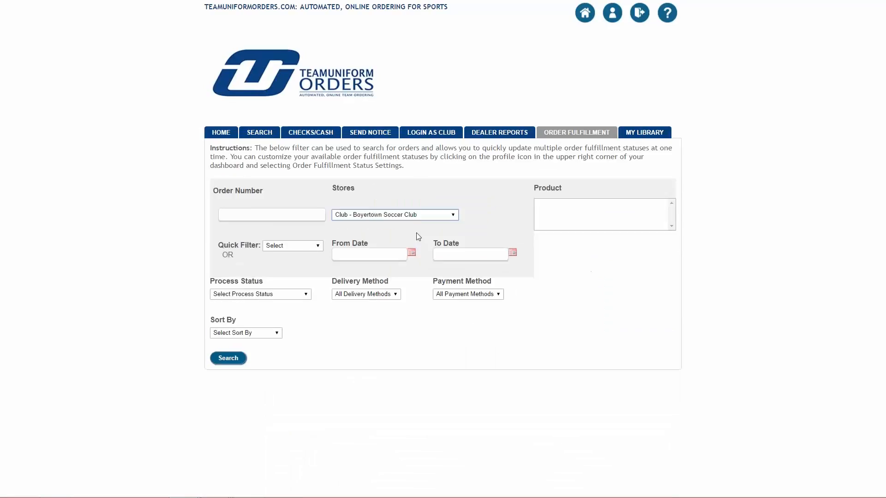
left_click(229, 330)
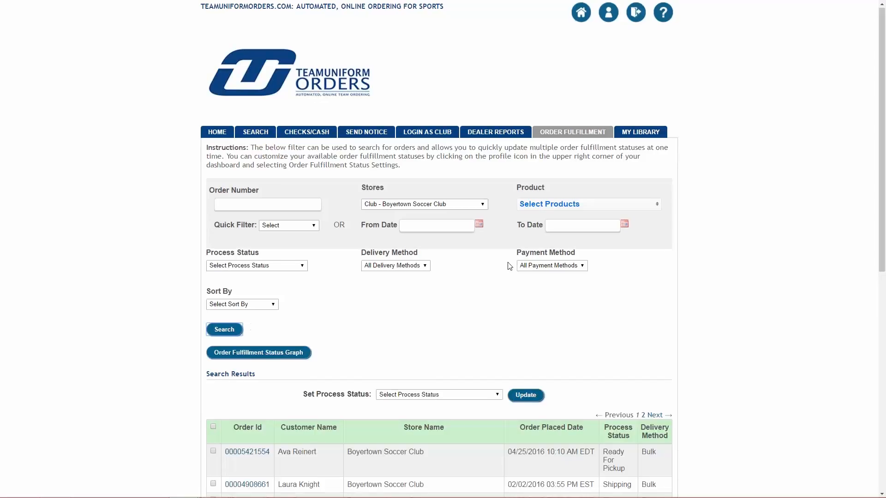
Select all orders for this search and choose Ready For Pickup as their new process status.
scroll(510, 266, "down", 5)
left_click(213, 215)
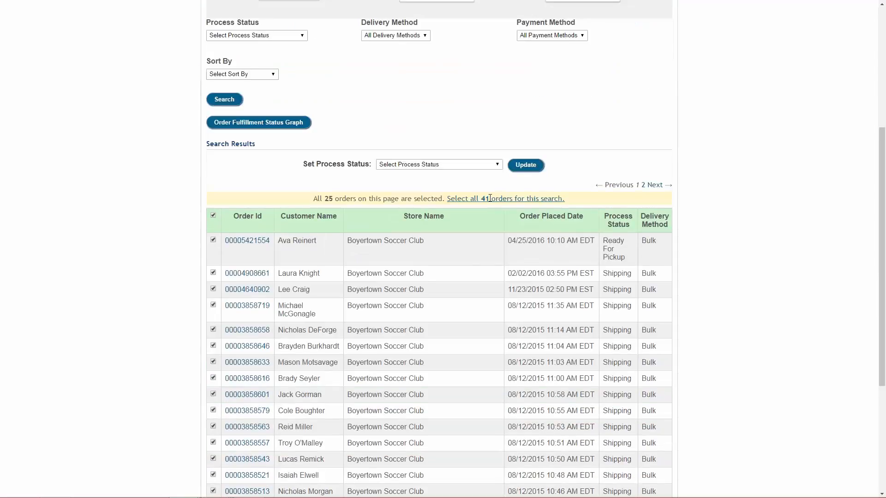
left_click(450, 166)
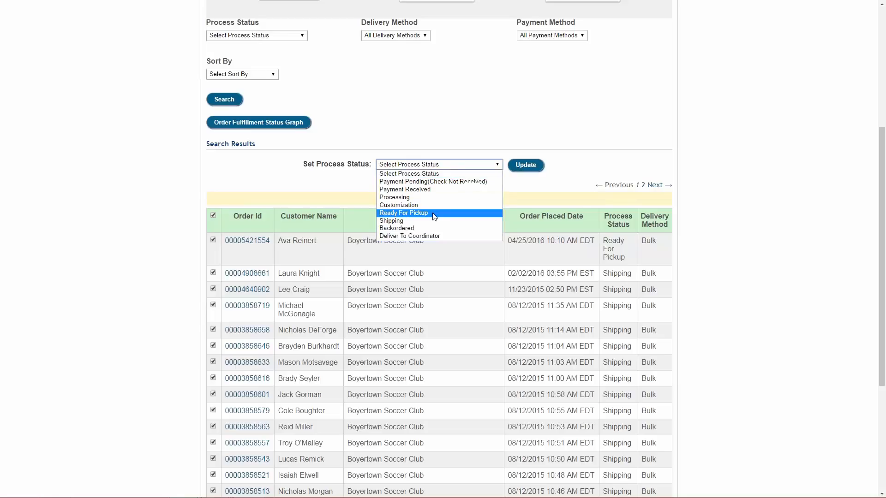
left_click(422, 214)
left_click(420, 246)
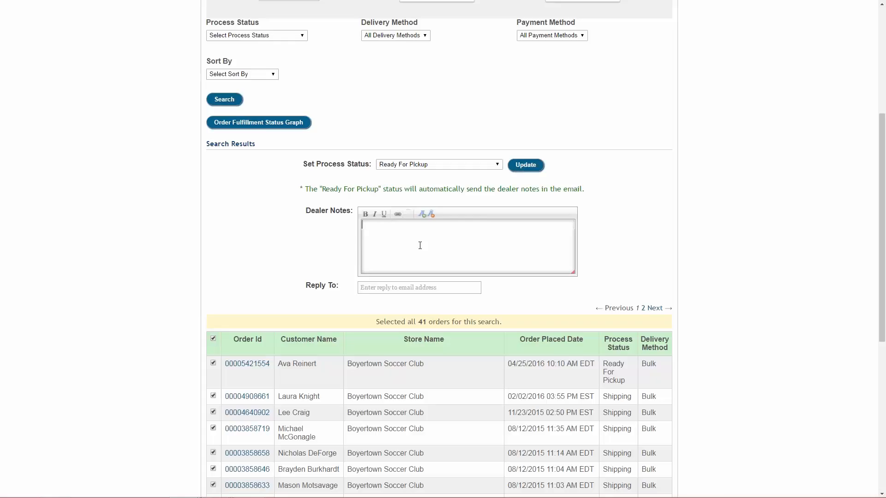
type("Please visit us")
key("BackSpace")
key("BackSpace")
key("BackSpace")
type("our weba")
key("BackSpace")
type("site: www.tuo")
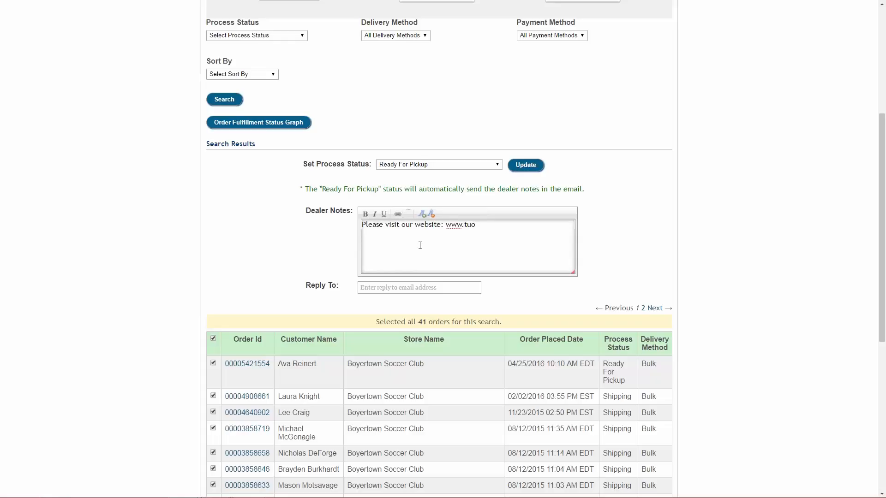
key("BackSpace")
key("BackSpace")
type("eamuniformorders.com")
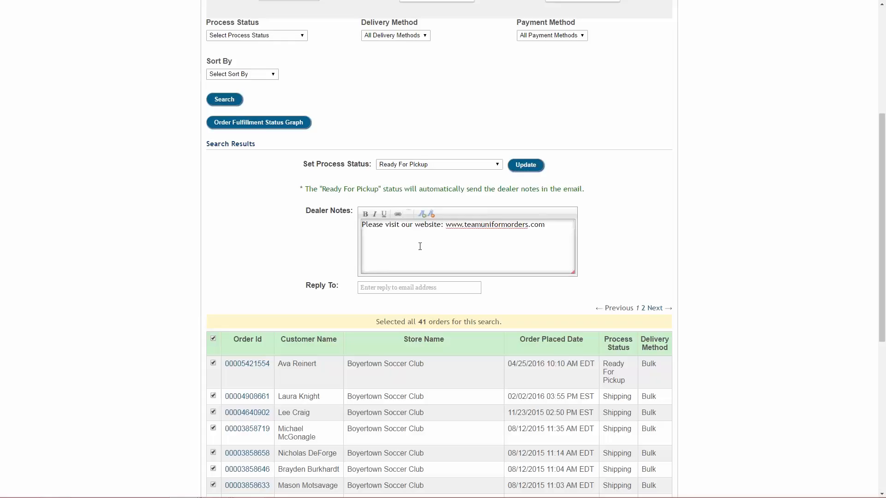
left_click_drag(556, 227, 445, 226)
key("ctrl+c")
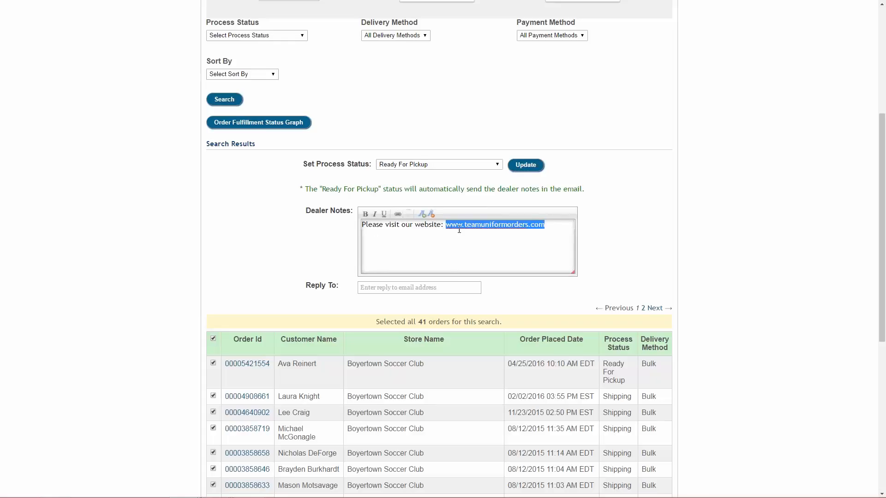
left_click(398, 215)
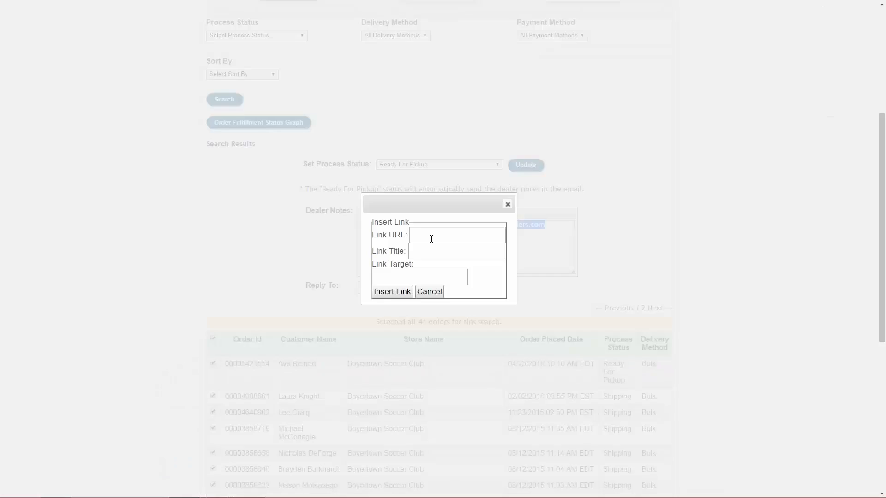
left_click(431, 239)
key("ctrl+v")
left_click(426, 250)
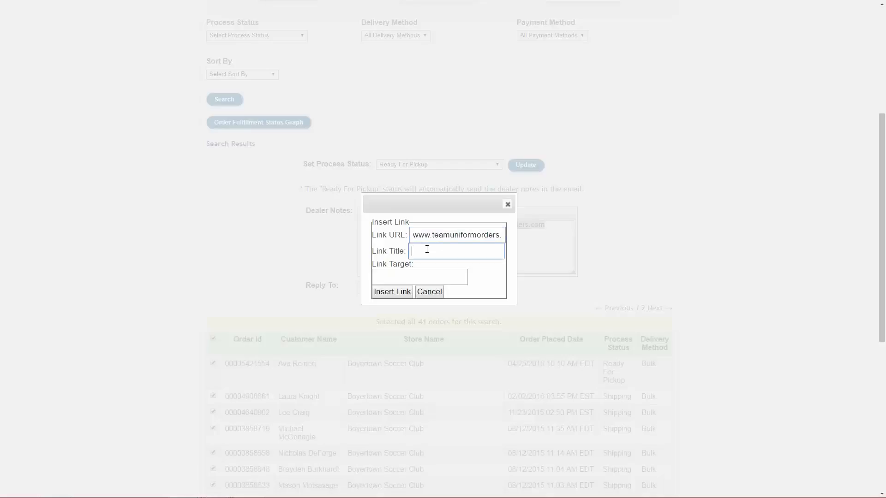
left_click(392, 292)
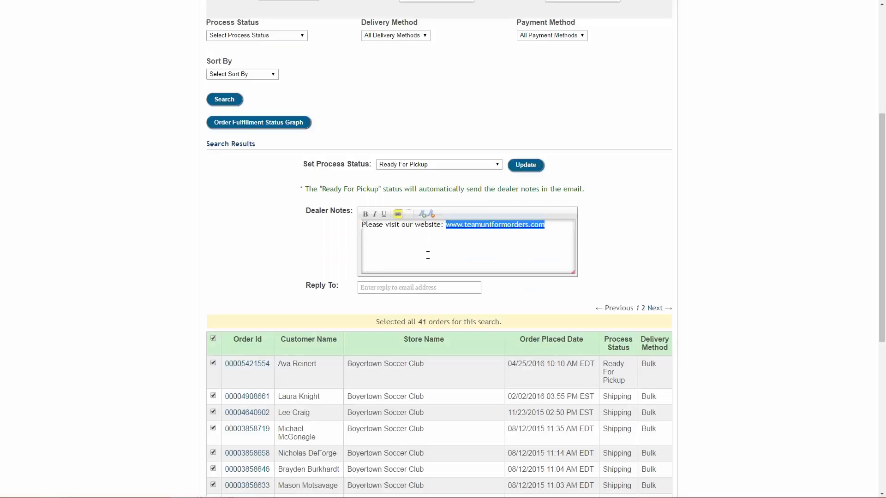
left_click(558, 240)
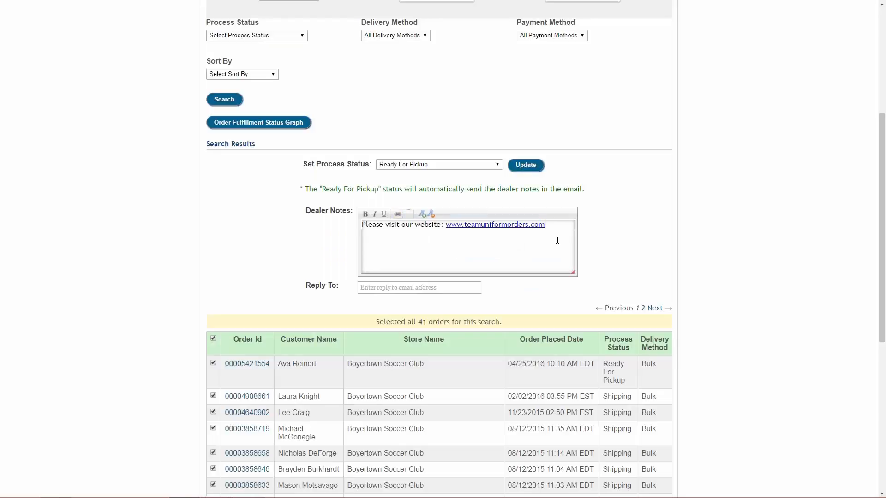
Make "Please visit our website:" bold in the dealer notes and activate the reply-to address field.
left_click(390, 288)
left_click_drag(363, 225, 443, 225)
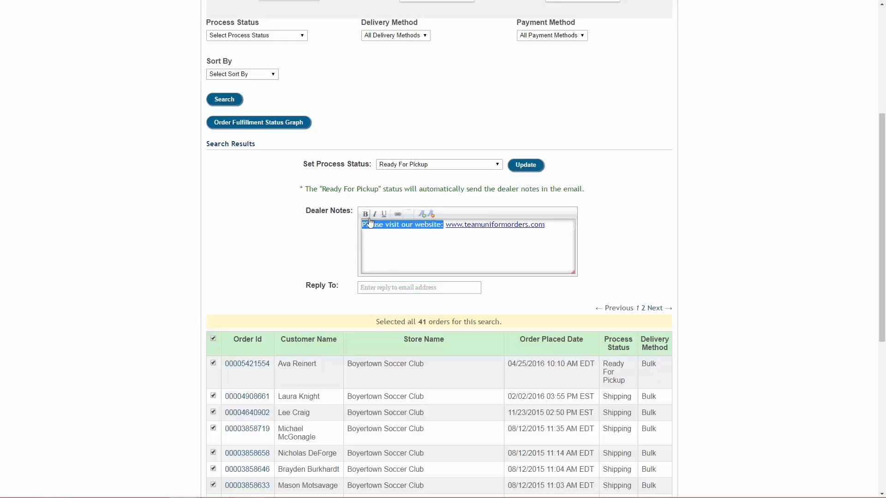
left_click(368, 222)
left_click(397, 235)
left_click(404, 290)
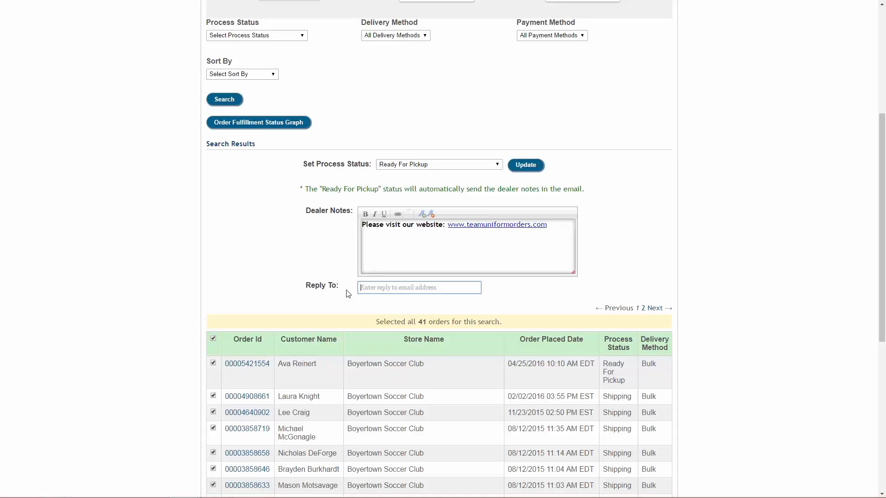
left_click(364, 288)
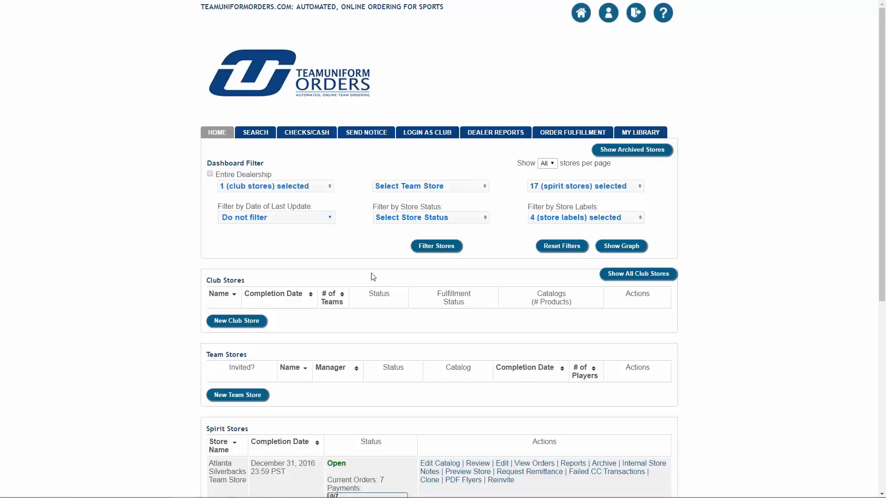
Clear the store label filter and filter the dashboard by both Boyertown Soccer Club stores across the entire dealership.
left_click(429, 246)
left_click(535, 219)
left_click(593, 232)
left_click(277, 185)
left_click(257, 217)
left_click(421, 249)
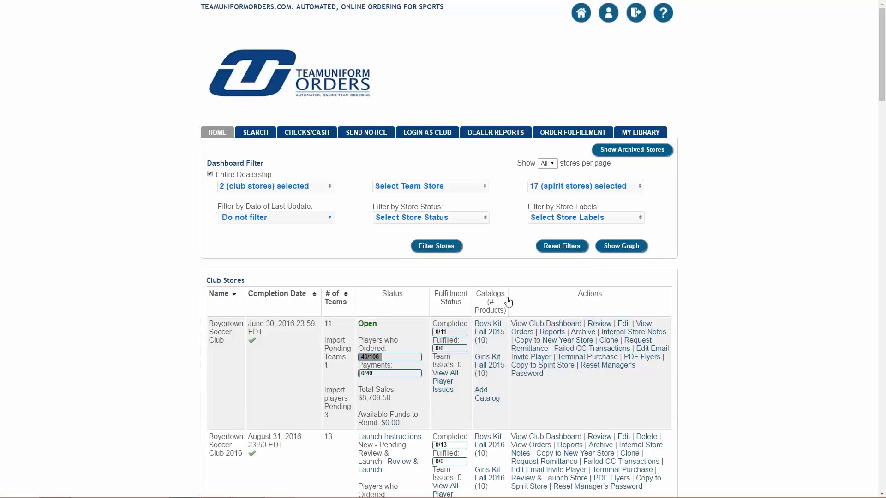
scroll(512, 277, "down", 3)
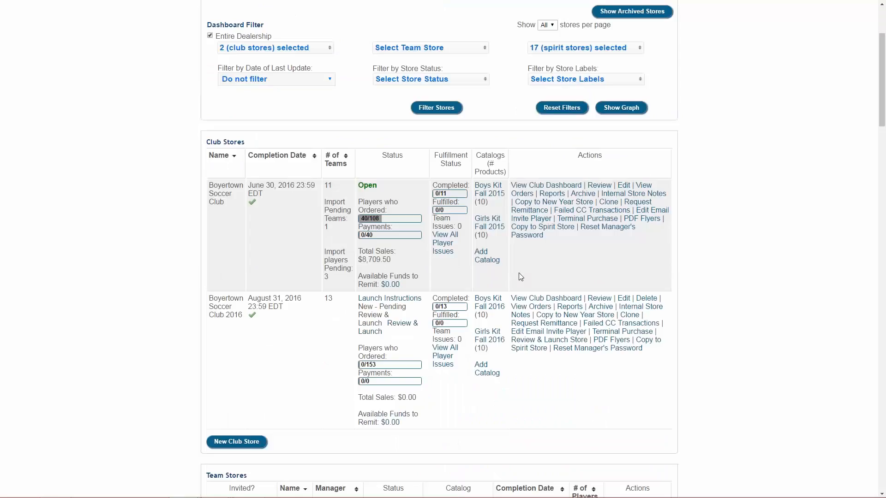
left_click(529, 350)
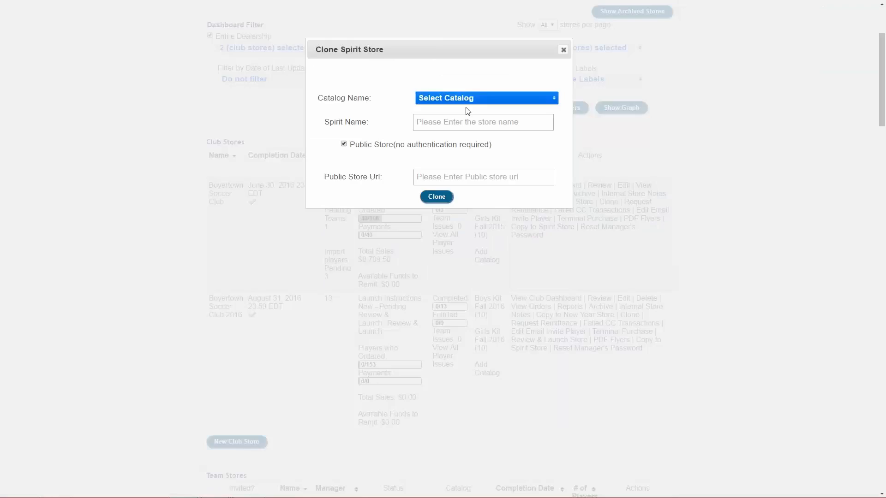
left_click(467, 100)
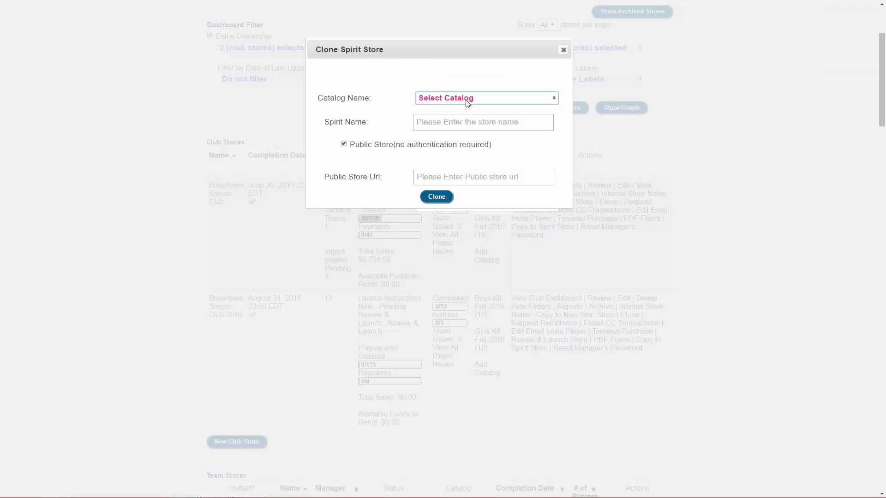
left_click(547, 101)
left_click(493, 98)
left_click(493, 98)
left_click(470, 103)
left_click(564, 50)
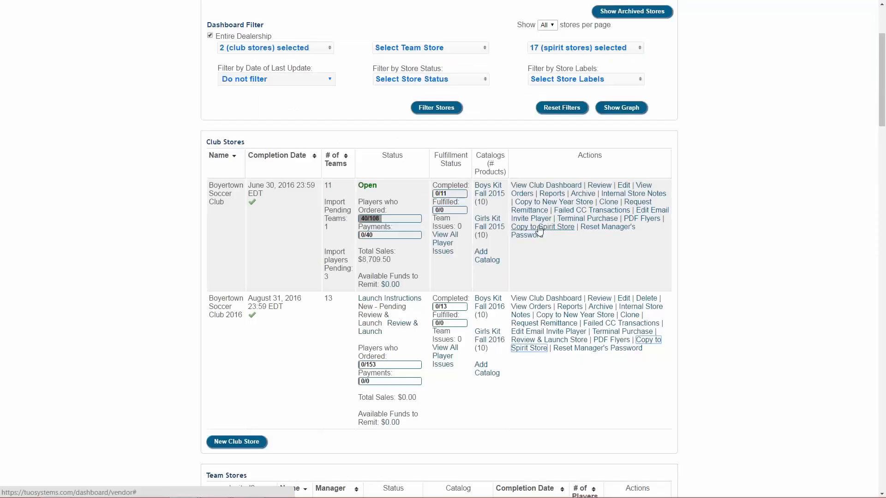